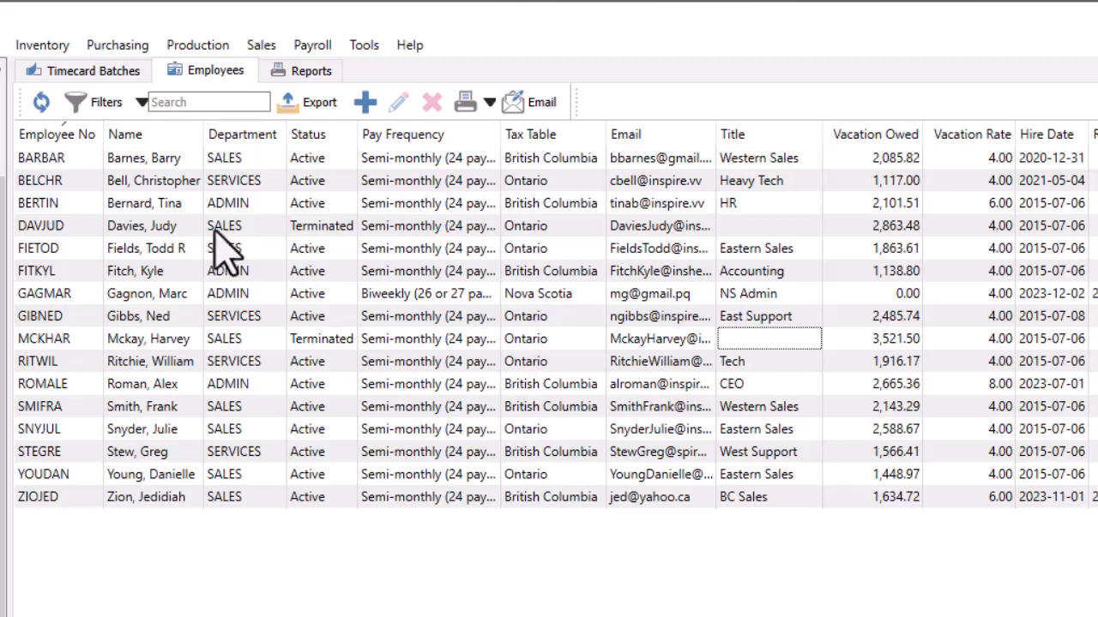
# Open Payroll > Records of Employment and select the first of the two existing ROEs.
pyautogui.click(296, 52)
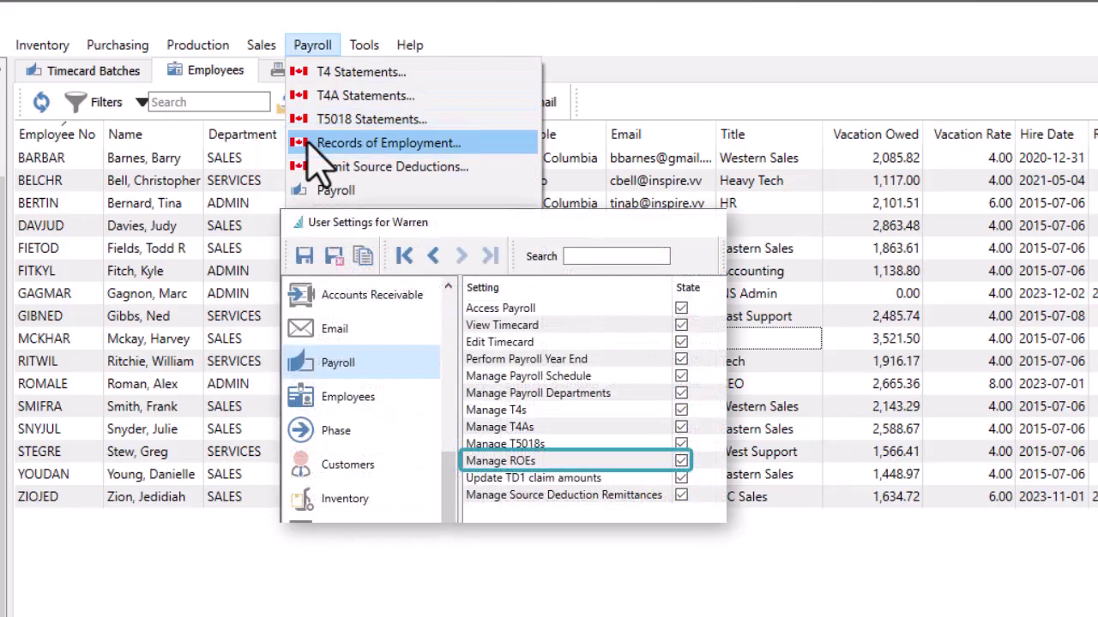
pyautogui.click(309, 143)
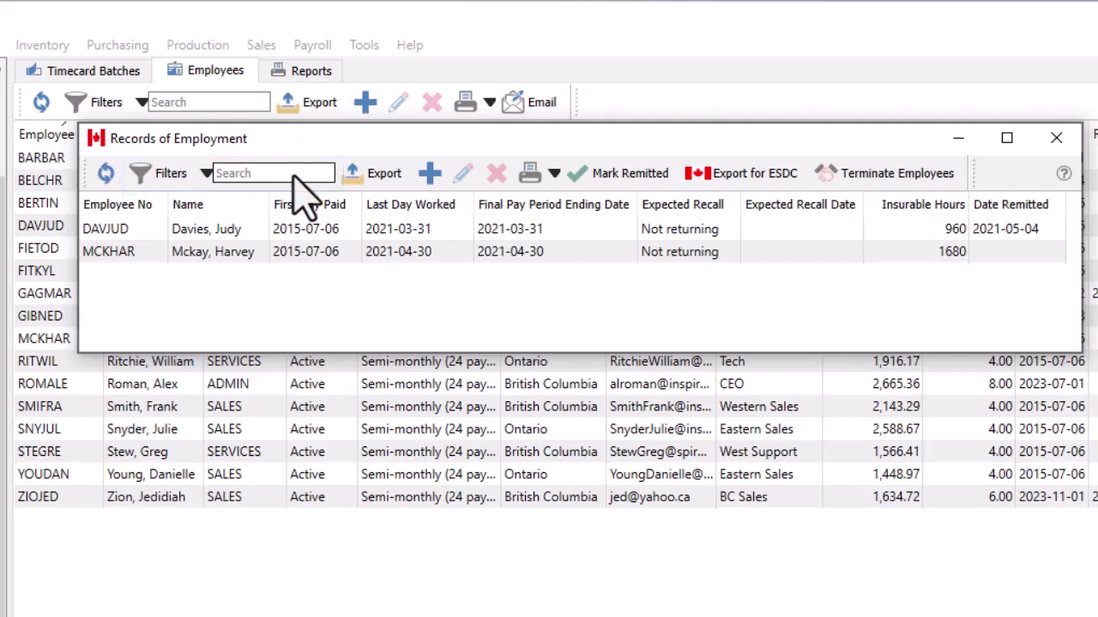
pyautogui.click(237, 230)
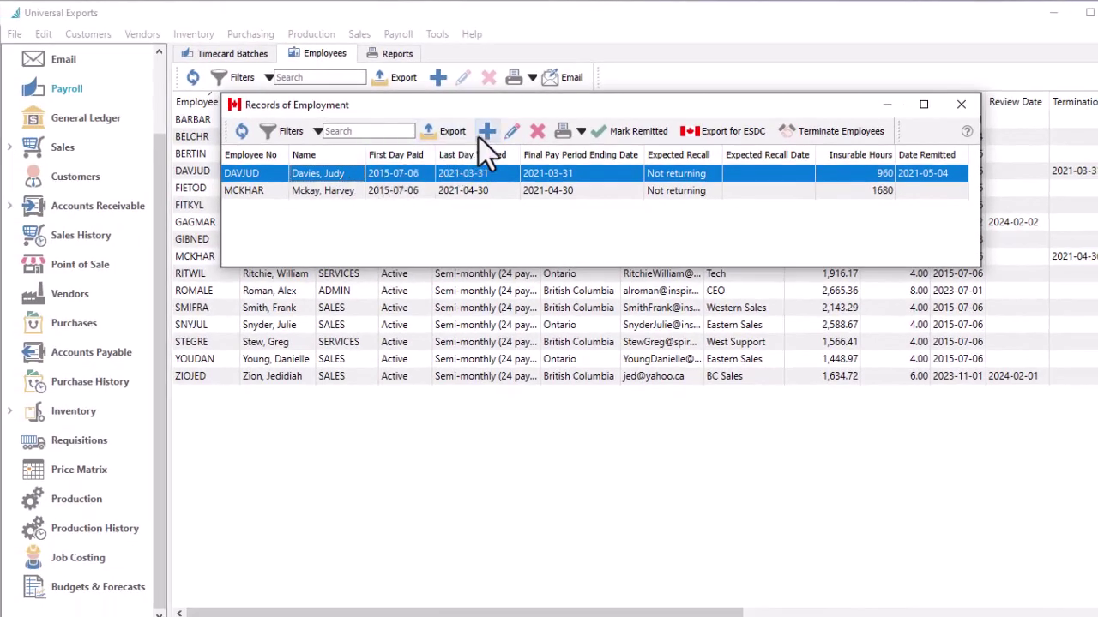
# Start a new ROE and fill it from the Eastern Sales employee found by typing F in Employee No.
pyautogui.click(480, 135)
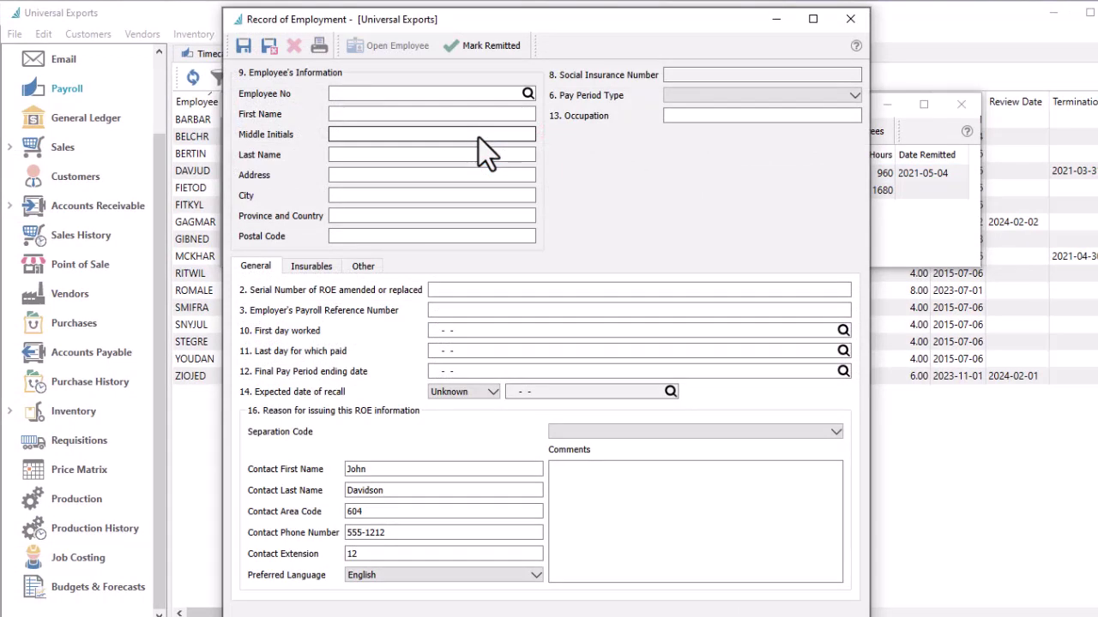
pyautogui.write('F')
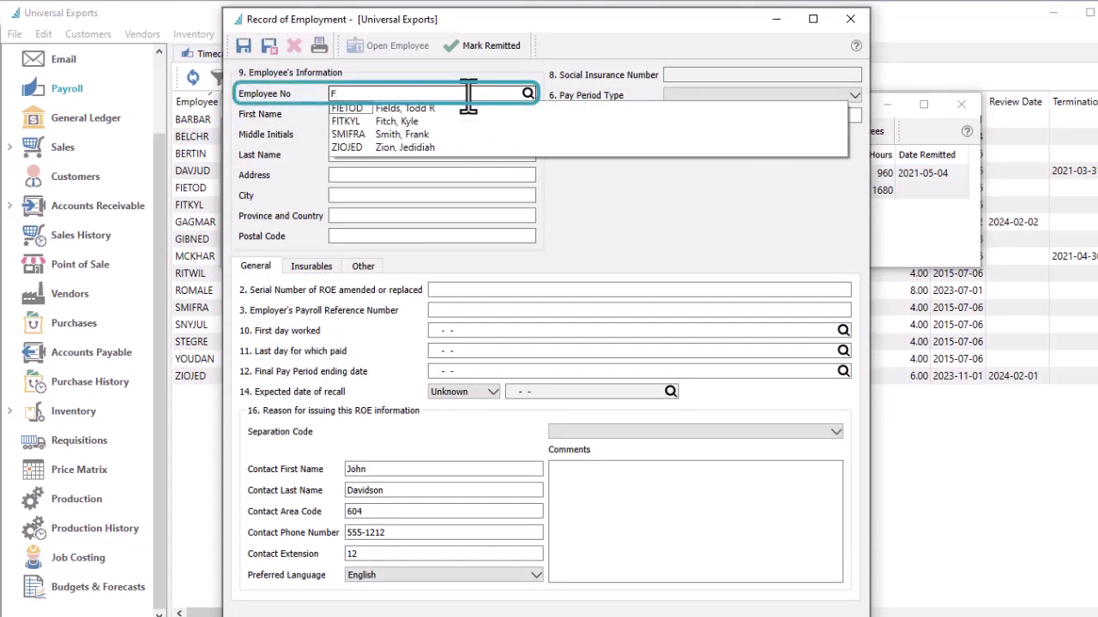
pyautogui.click(439, 108)
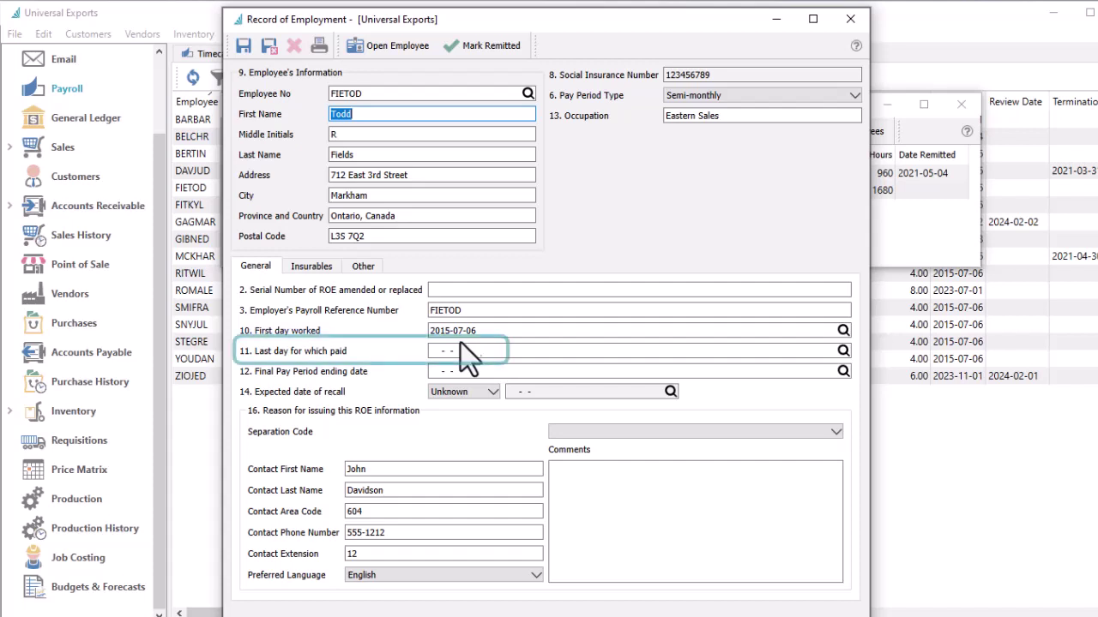
# Enter last day paid 2023-12-23 and final pay period ending 2023-12-31, dismissing the date error.
pyautogui.click(463, 350)
pyautogui.write('2023-12-23')
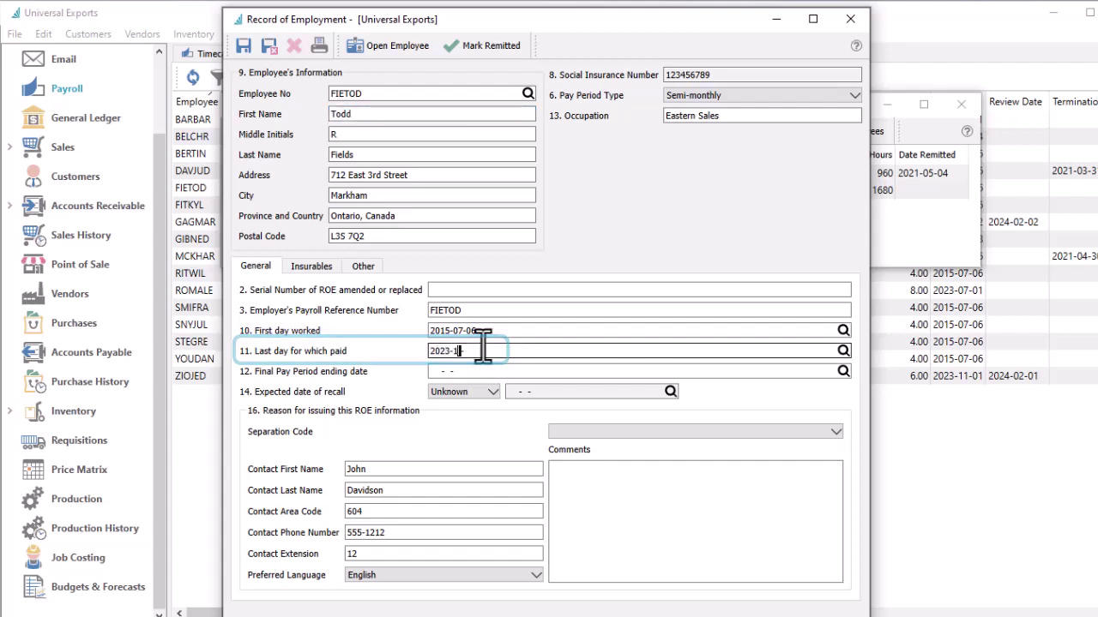
pyautogui.click(485, 370)
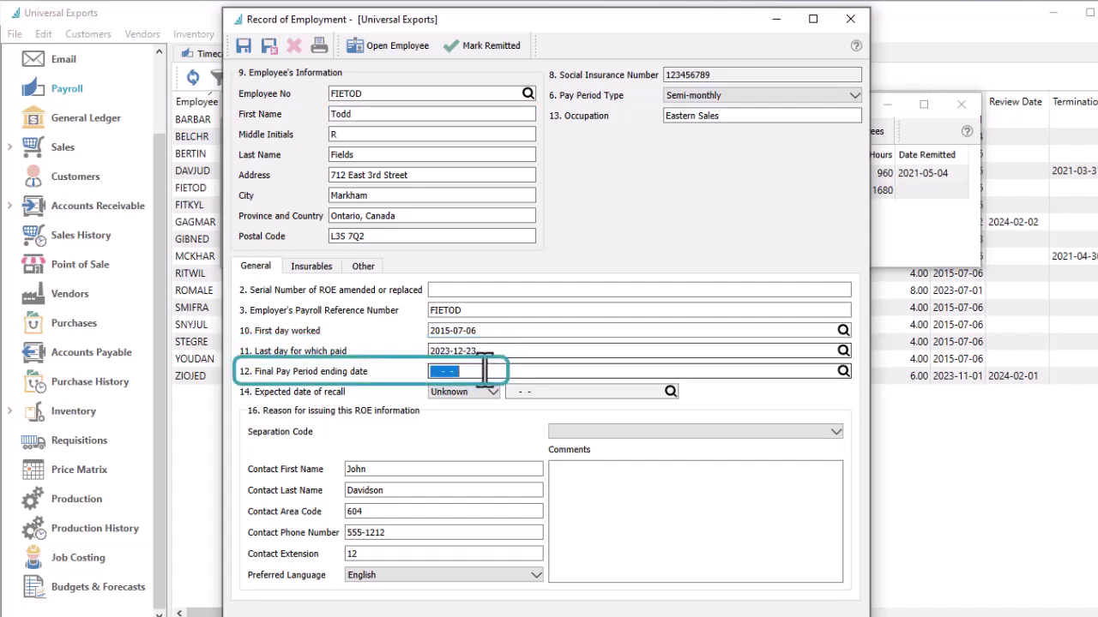
pyautogui.write('20231231')
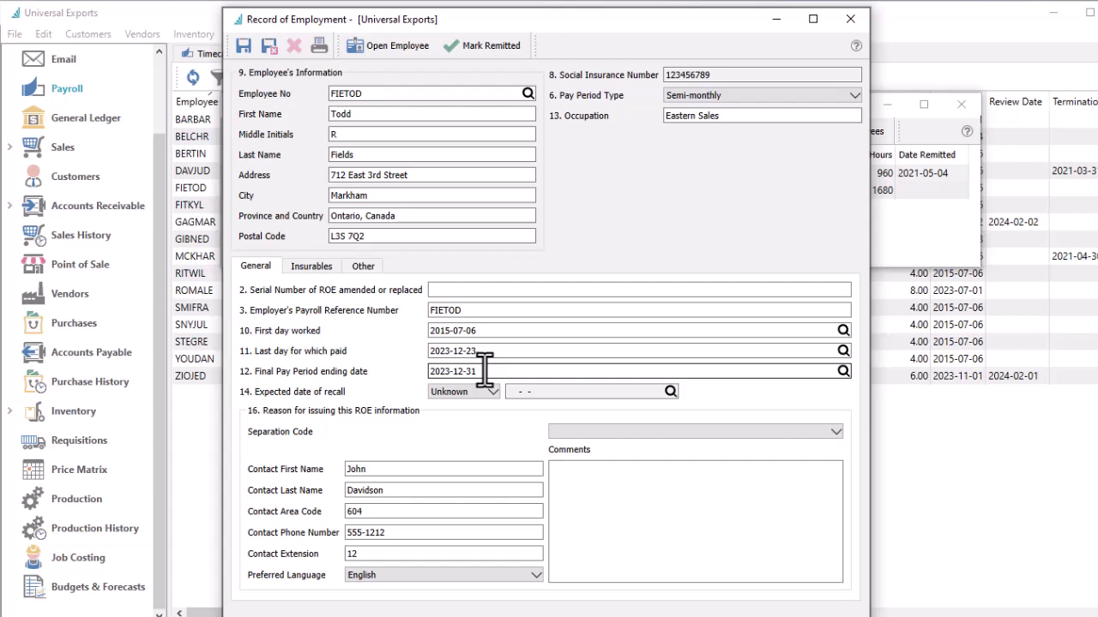
pyautogui.press('Tab')
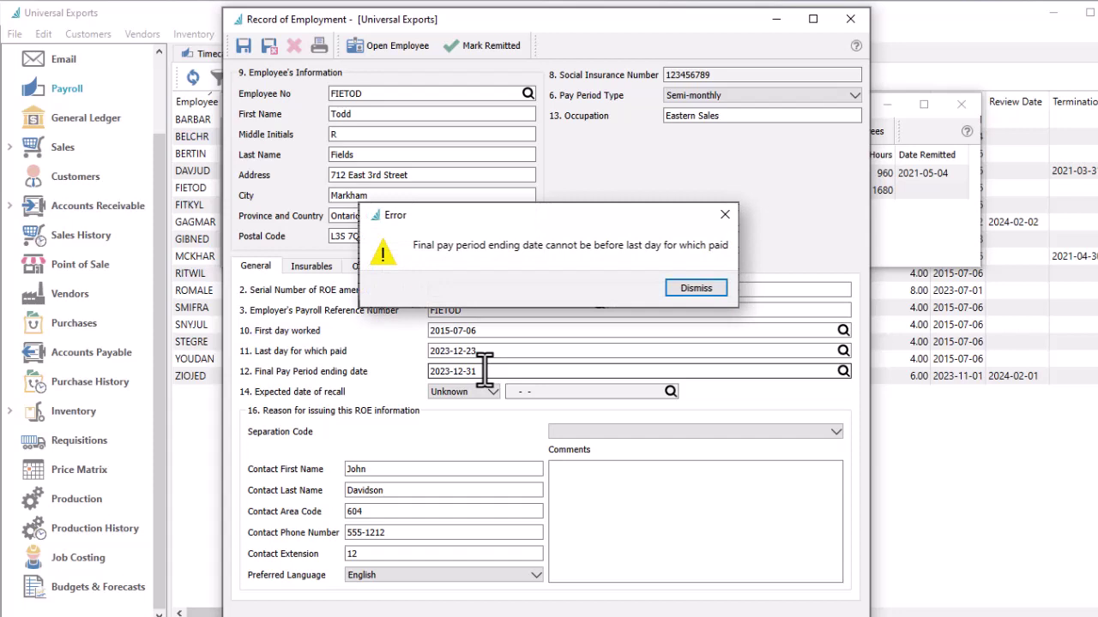
pyautogui.press('Return')
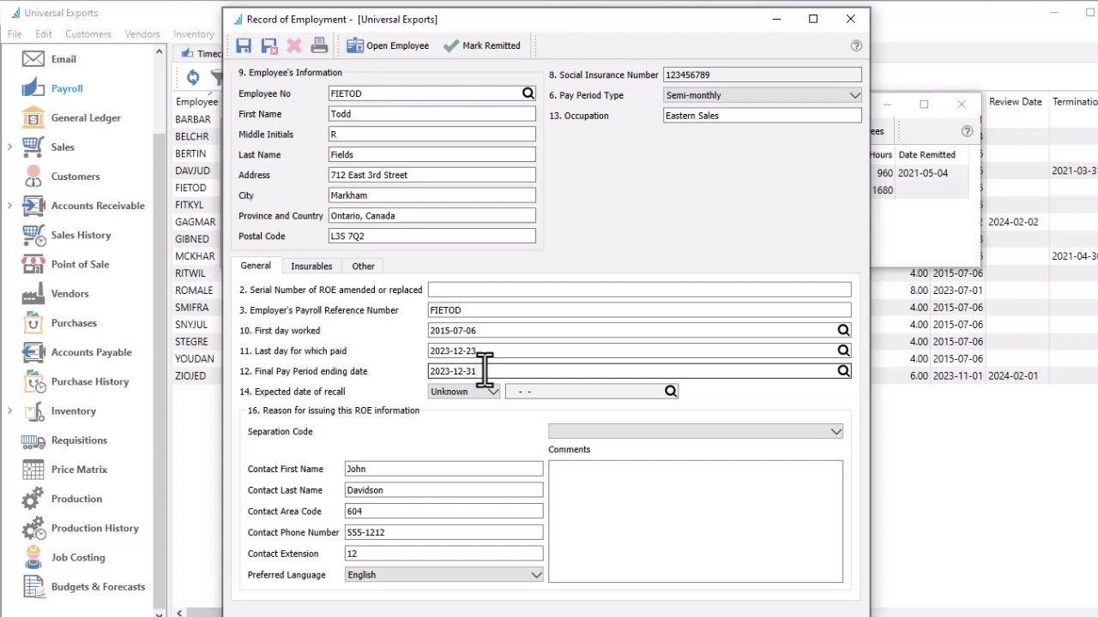
# Mark the employee Returning on 2024-02-01 with separation code Leave of absence, then open their employee record.
pyautogui.click(494, 393)
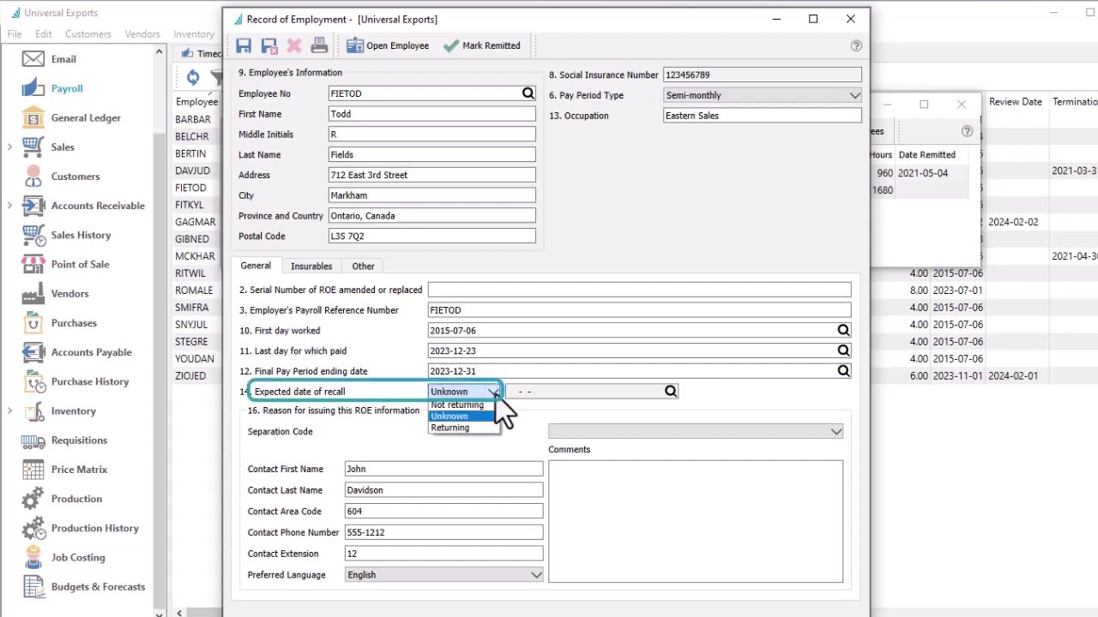
pyautogui.click(489, 430)
pyautogui.click(559, 392)
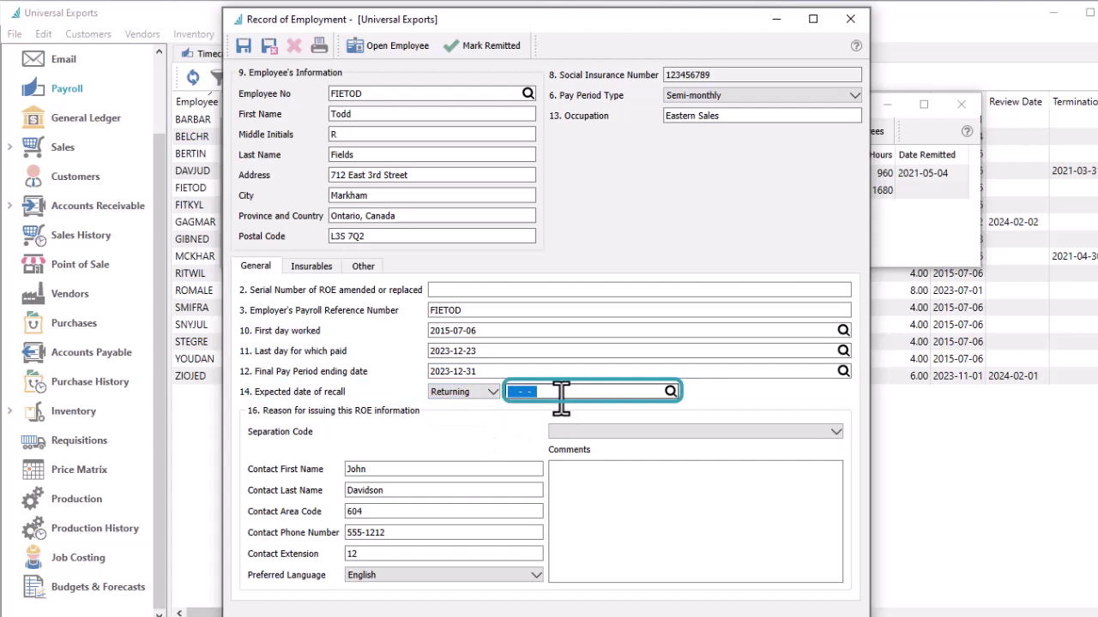
pyautogui.write('20240201')
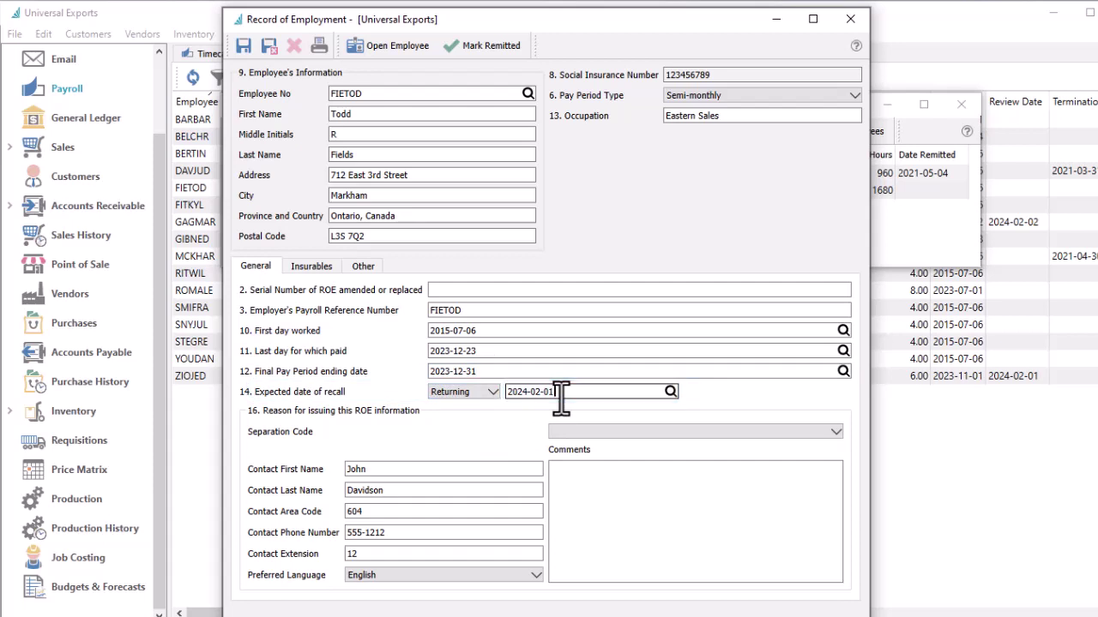
pyautogui.click(581, 433)
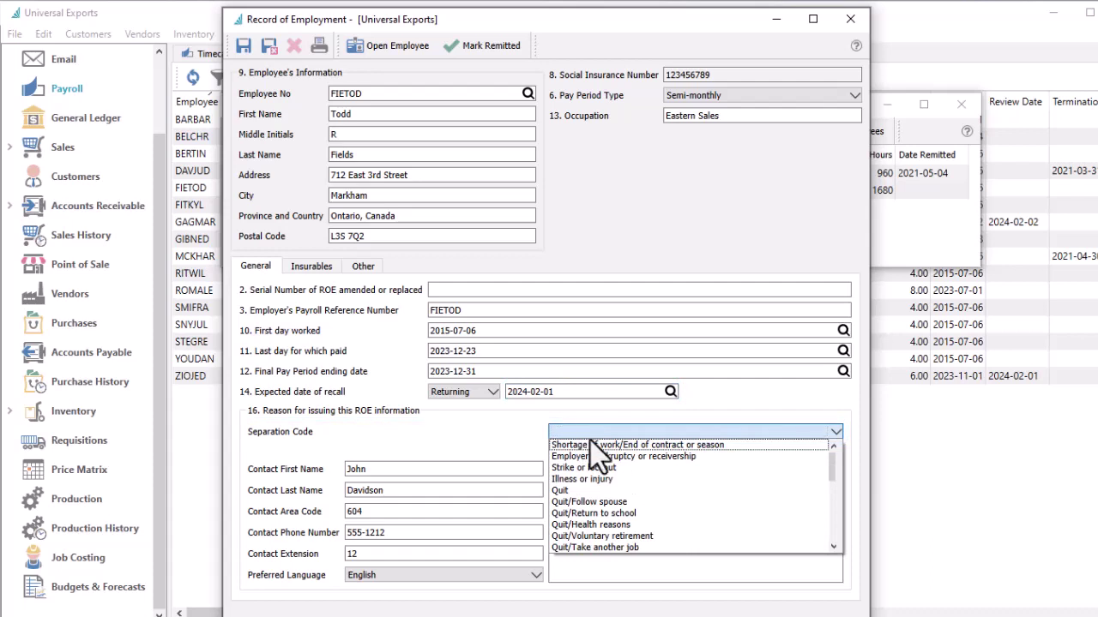
pyautogui.scroll(-8, 632, 491)
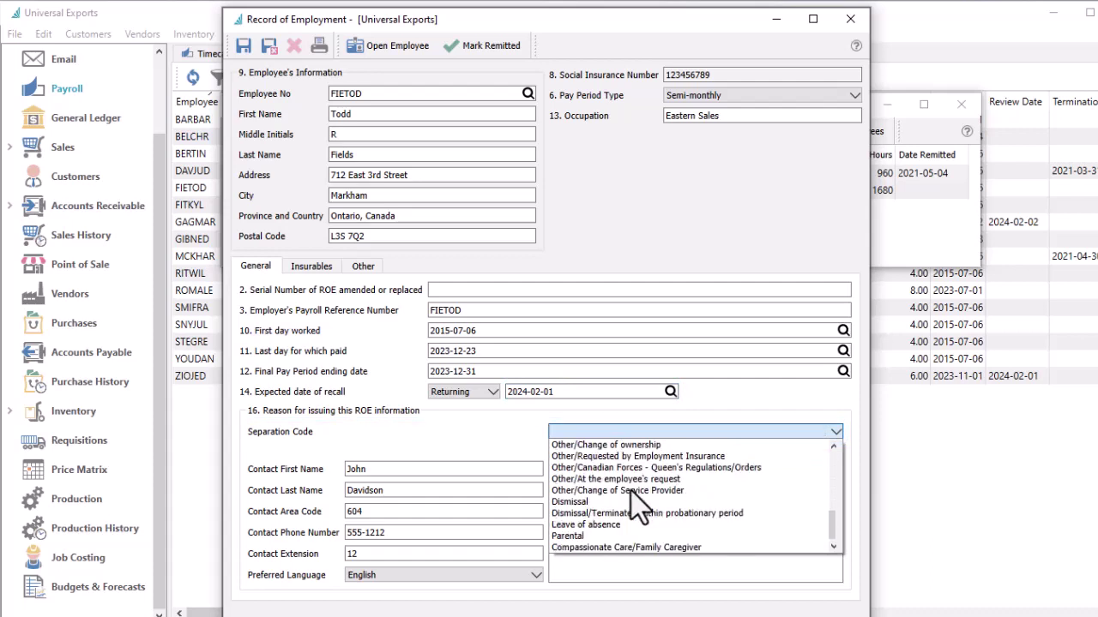
pyautogui.click(631, 525)
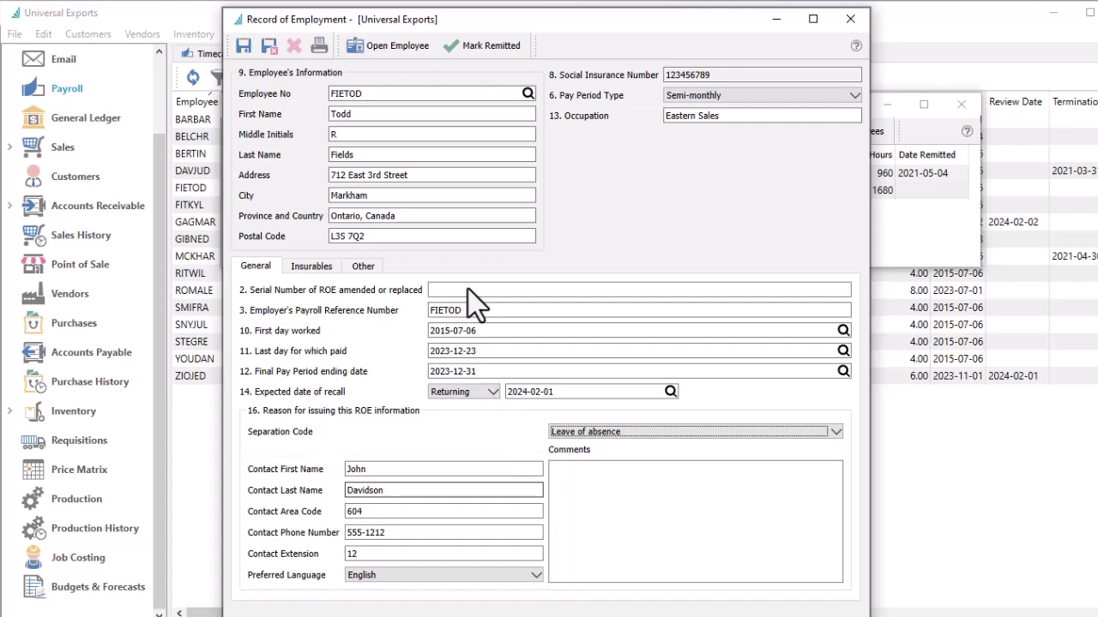
pyautogui.click(407, 59)
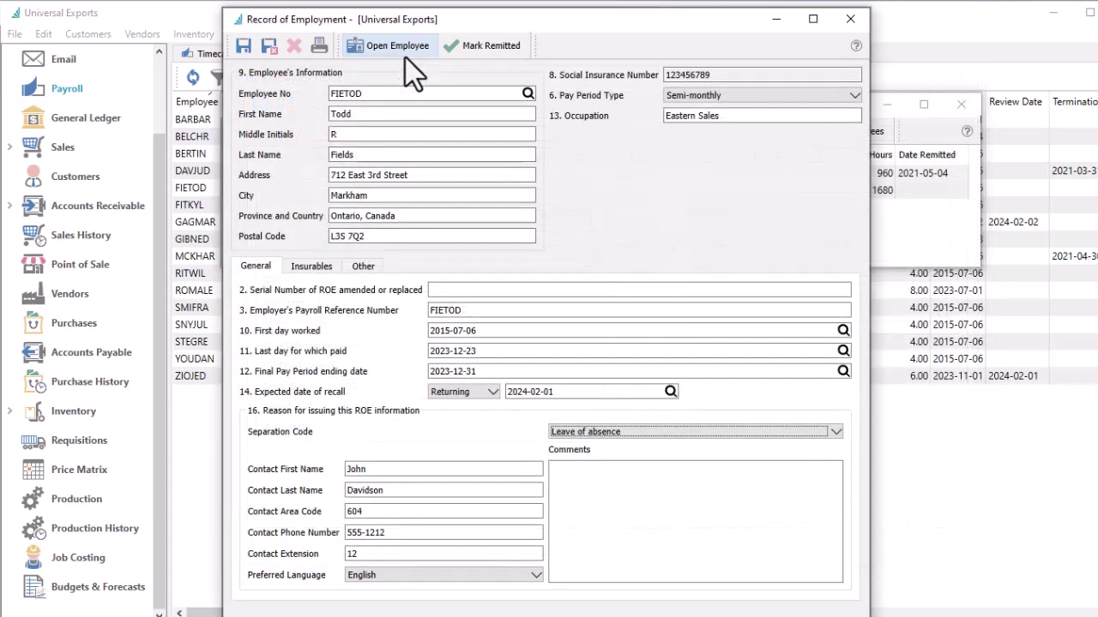
# On the Insurables tab, set pay periods 3 to 6 to 70.00 hours each.
pyautogui.click(337, 267)
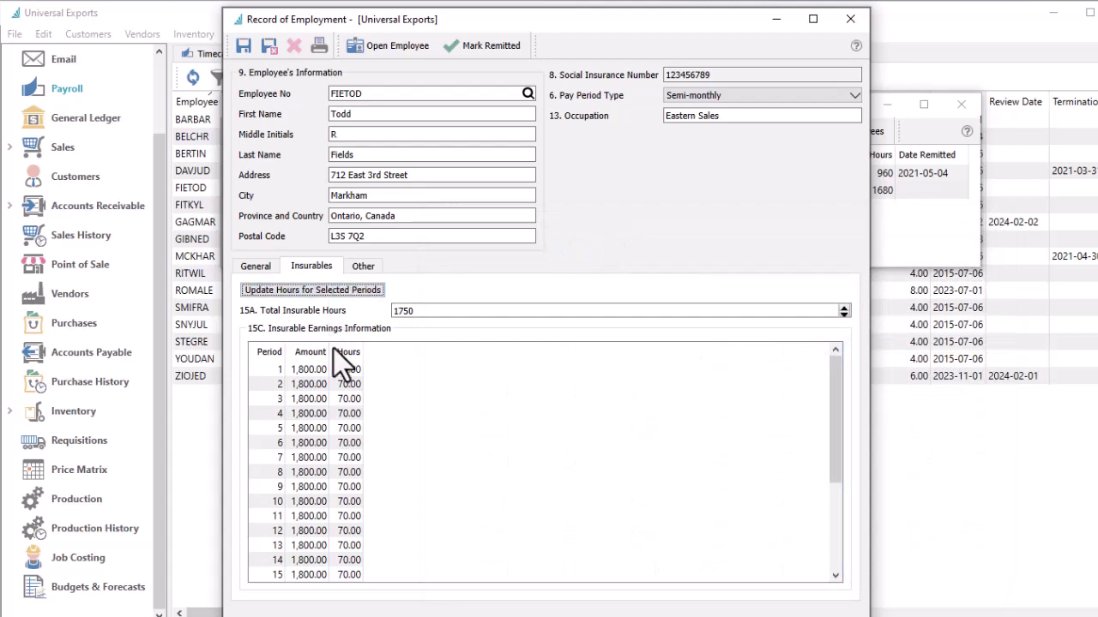
pyautogui.doubleClick(345, 398)
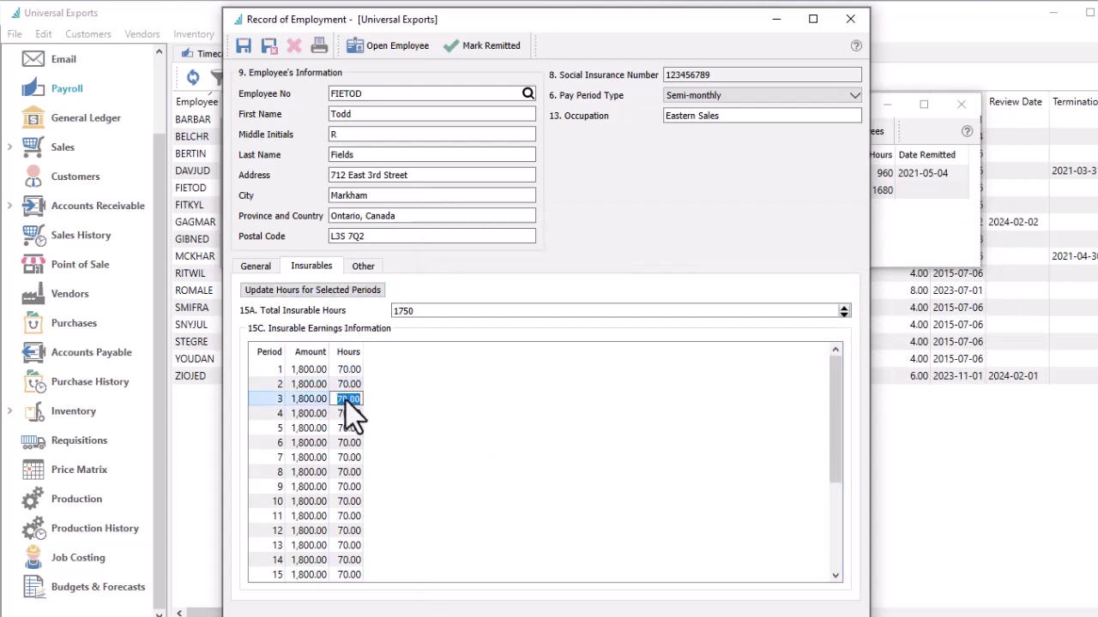
pyautogui.moveTo(344, 398); pyautogui.dragTo(345, 442)
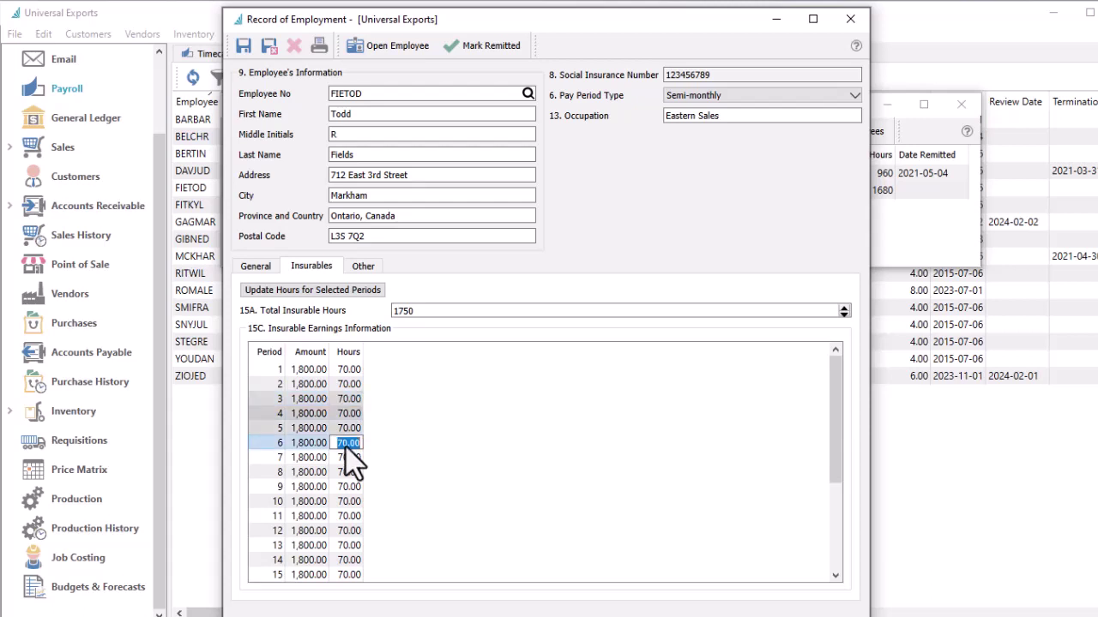
pyautogui.click(348, 295)
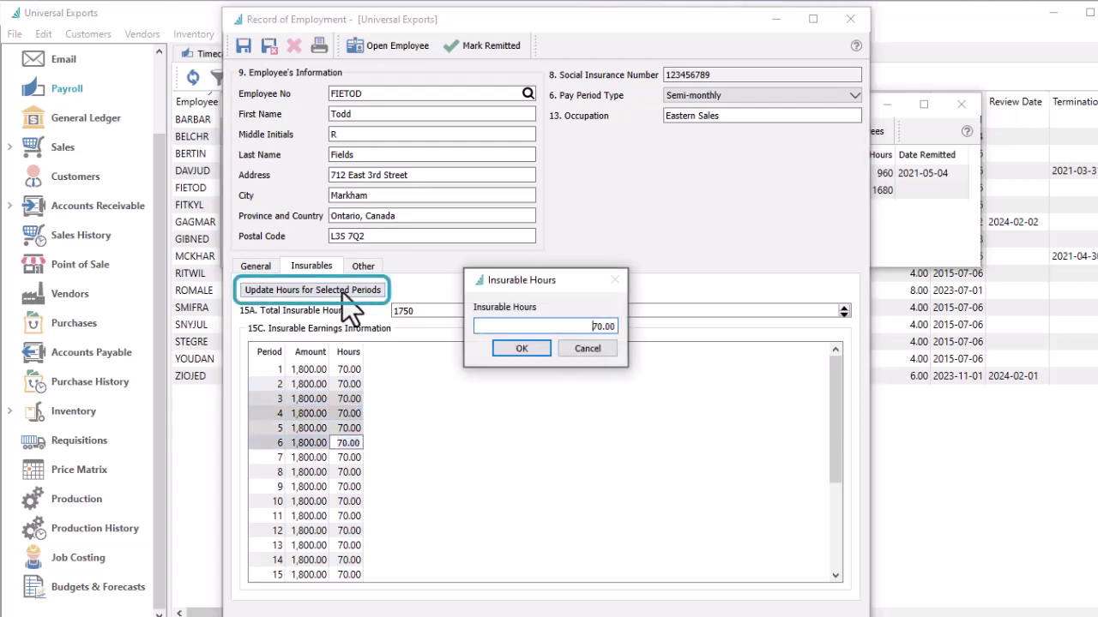
pyautogui.press('Return')
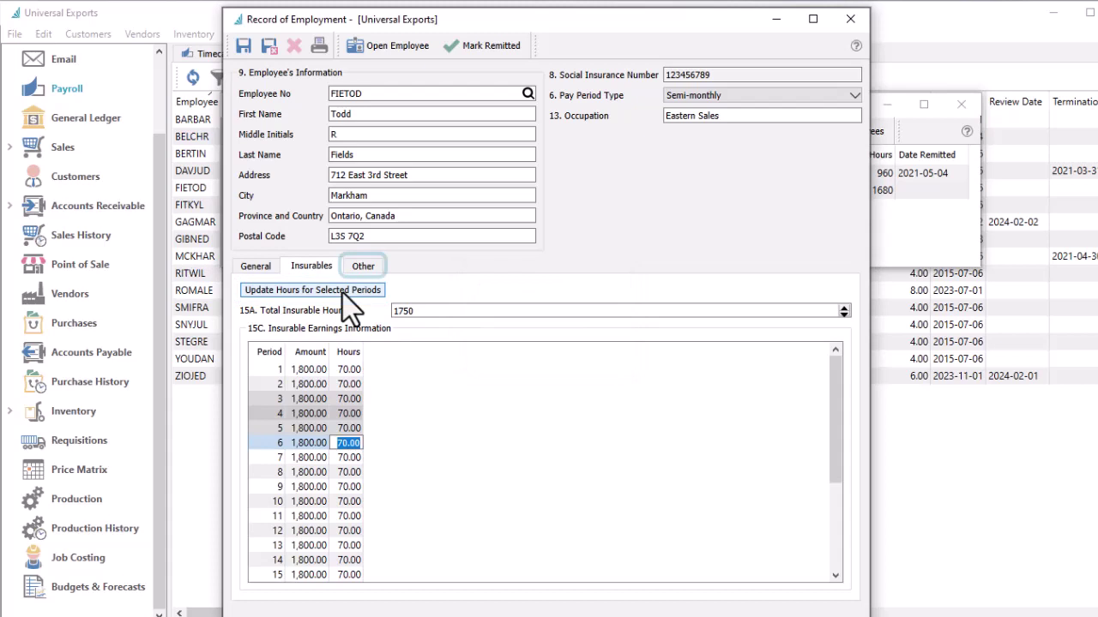
# Leave Vacation Pay Code and Other Monies Code blank on the Other tab, then save the ROE.
pyautogui.click(364, 267)
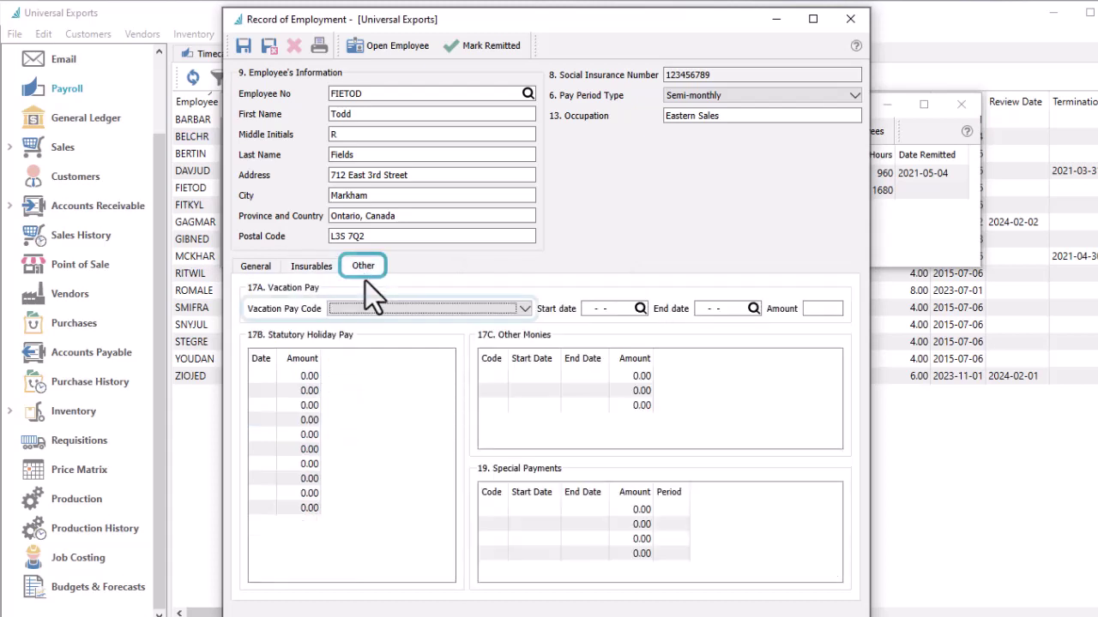
pyautogui.click(382, 310)
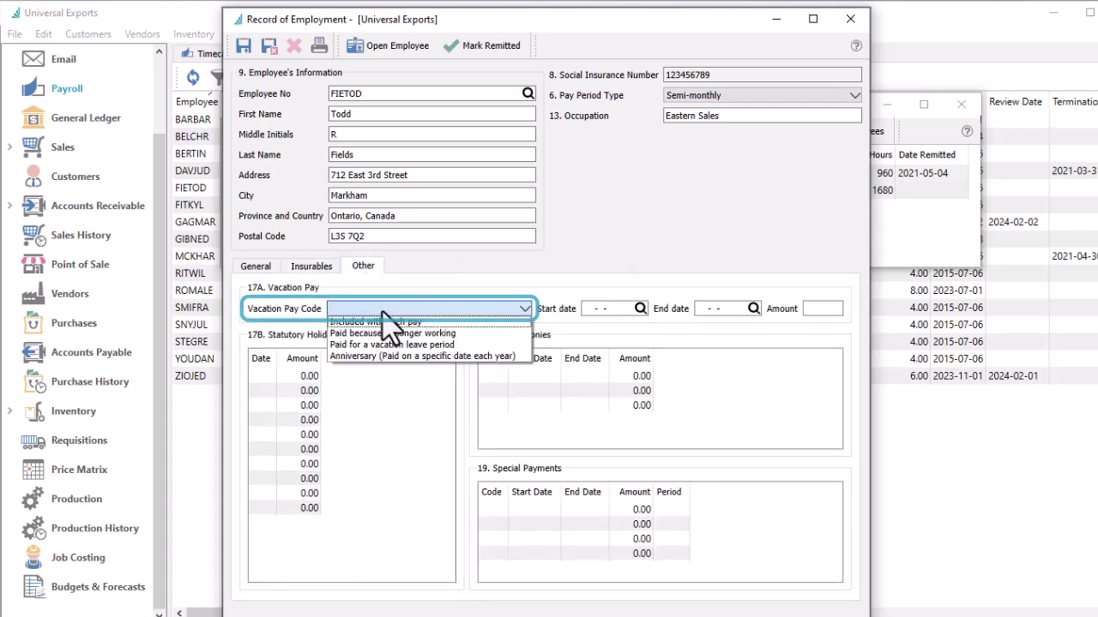
pyautogui.click(382, 312)
pyautogui.moveTo(507, 358); pyautogui.dragTo(653, 359)
pyautogui.click(655, 382)
pyautogui.click(653, 377)
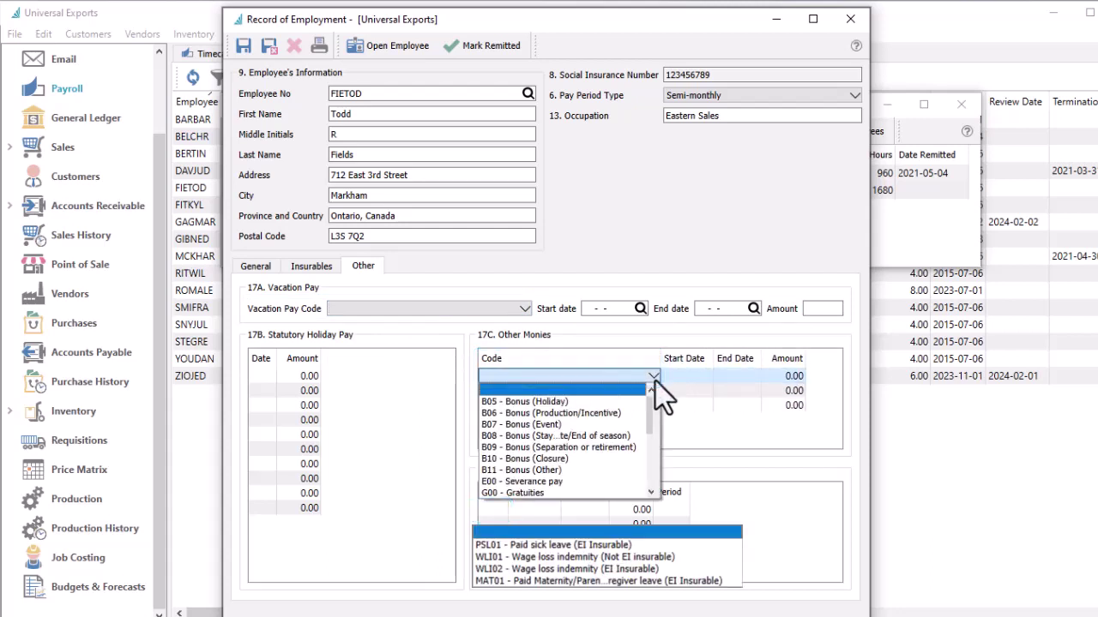
pyautogui.click(655, 382)
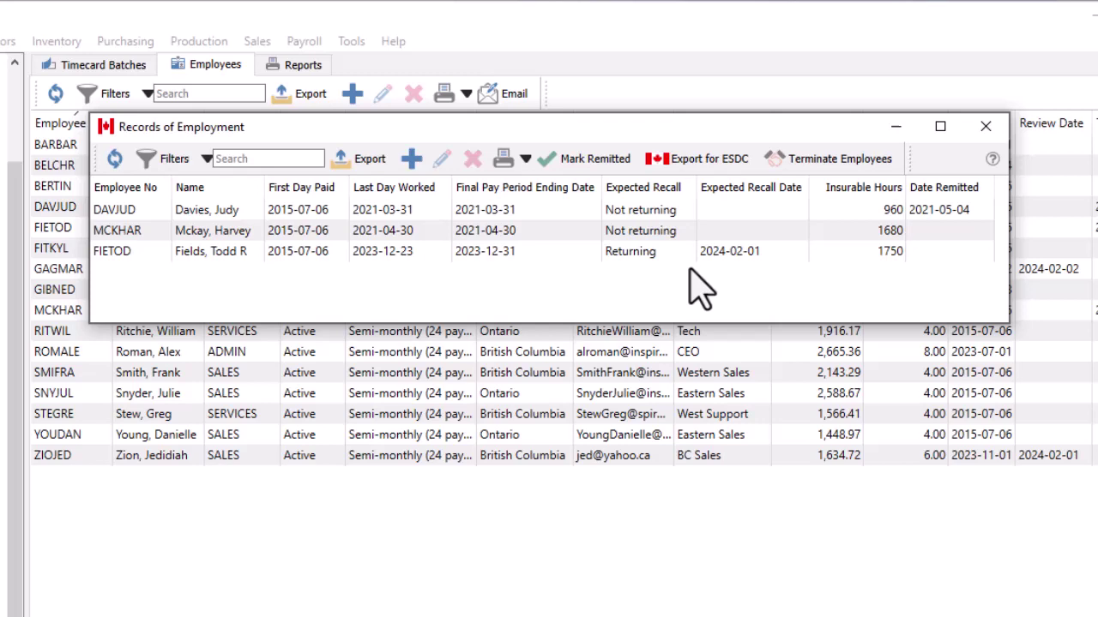
# Terminate the Heavy Tech employee alone, leaving Western Sales unselected, to create their ROE.
pyautogui.click(803, 172)
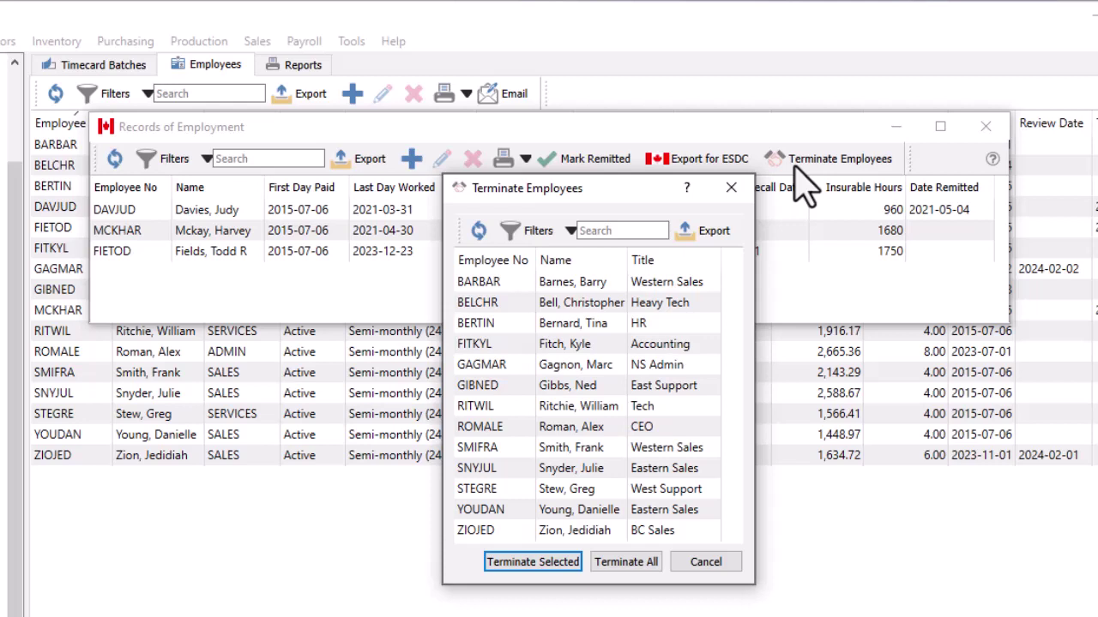
pyautogui.click(648, 305)
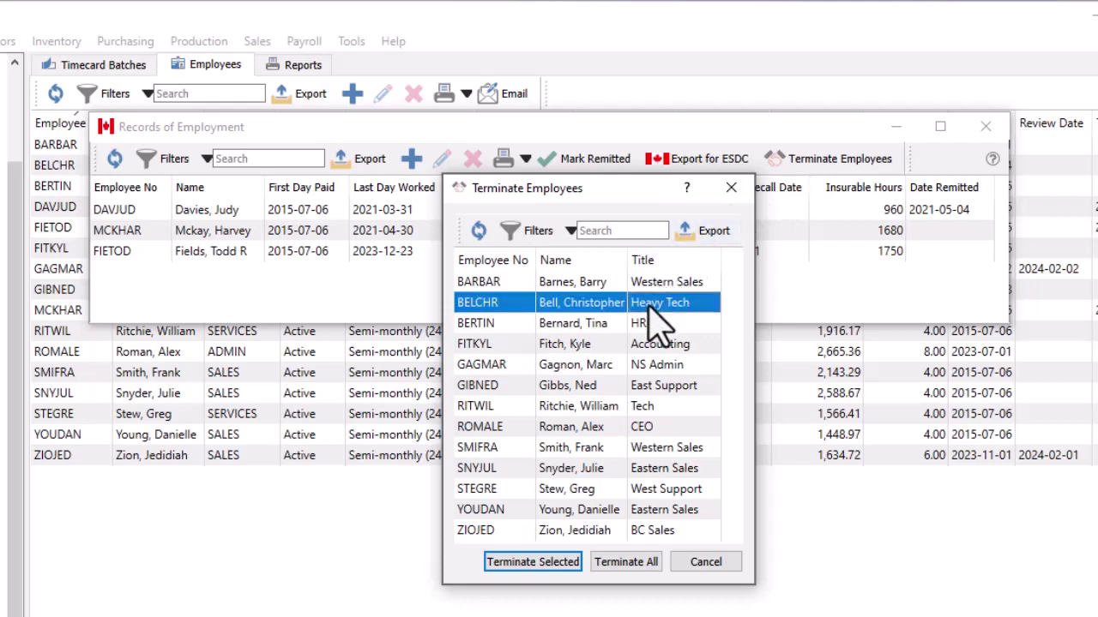
pyautogui.keyDown('ctrl'); pyautogui.click(649, 289); pyautogui.keyUp('ctrl')
pyautogui.keyDown('ctrl'); pyautogui.click(650, 290); pyautogui.keyUp('ctrl')
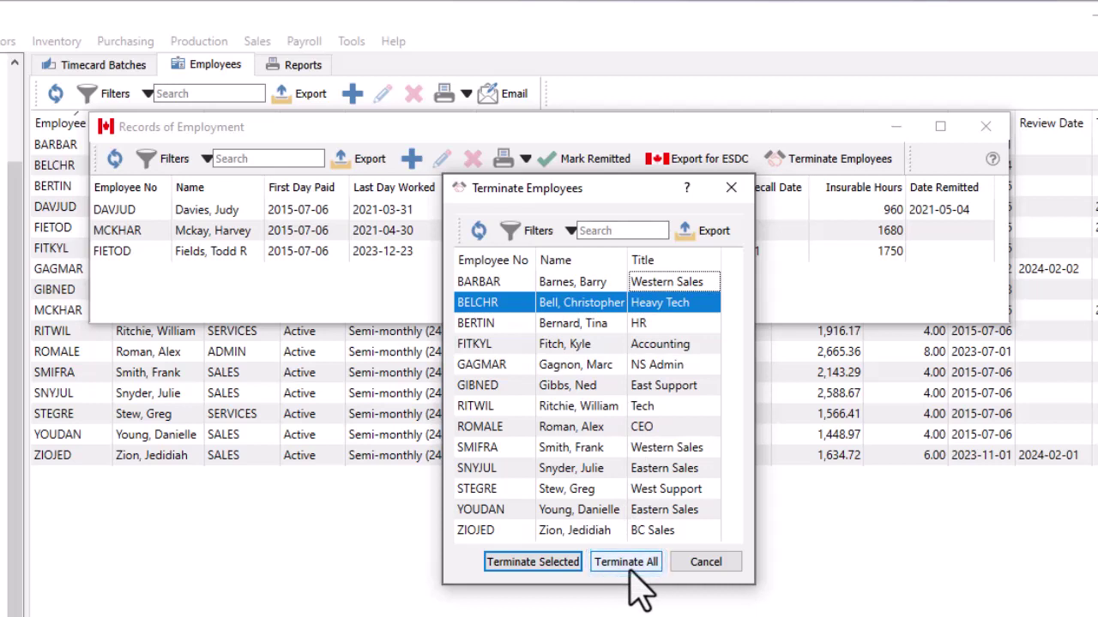
pyautogui.click(566, 568)
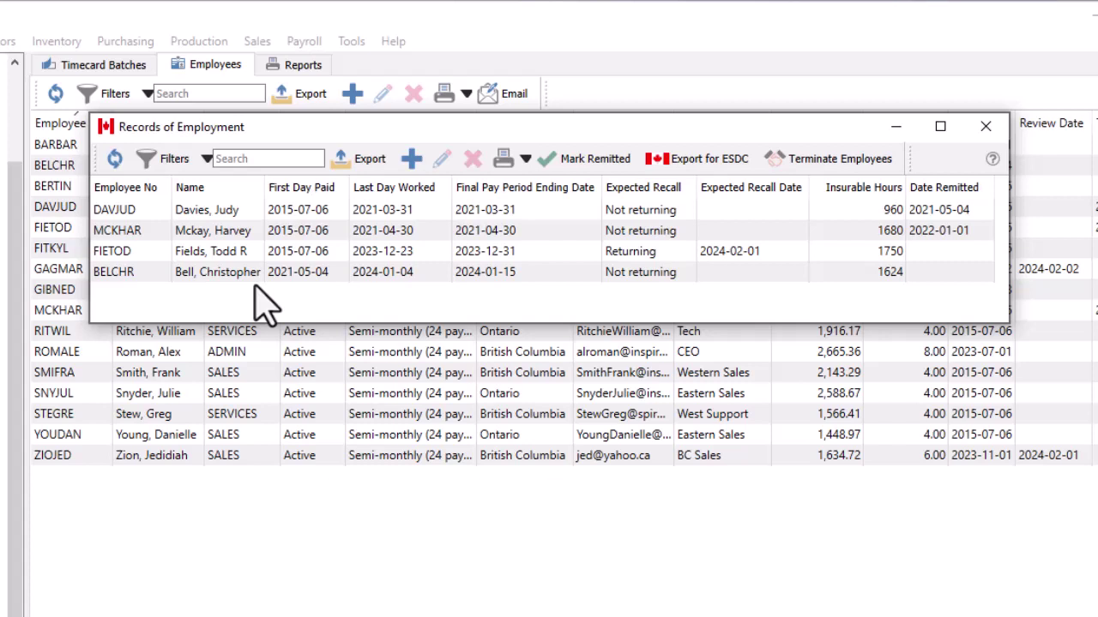
# Export the Records of Employment for ESDC as ROEs.blk.
pyautogui.click(658, 172)
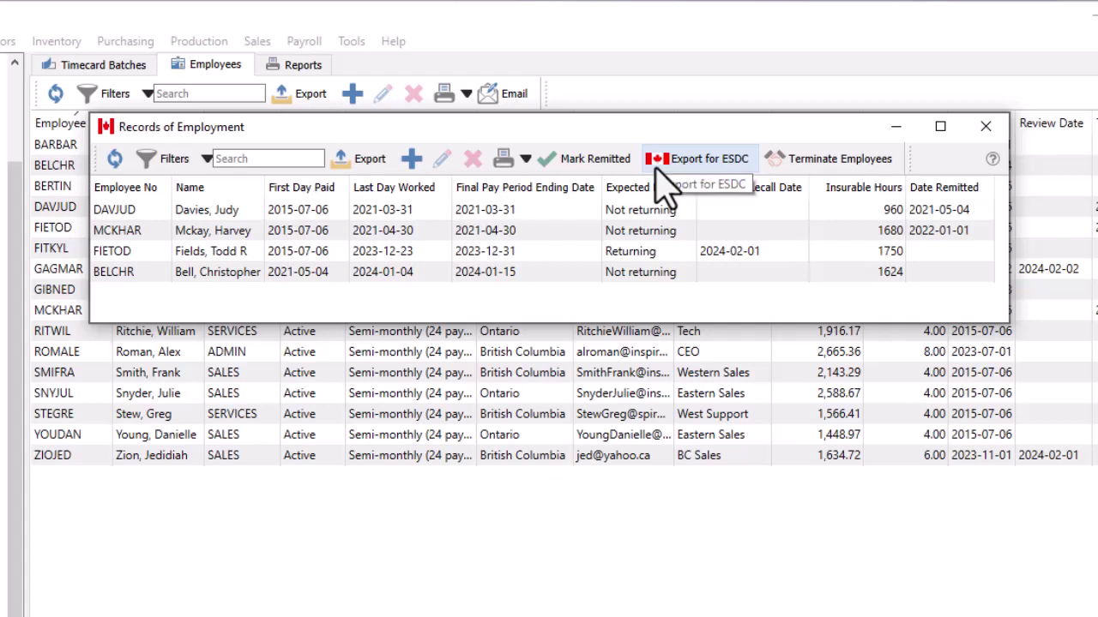
# Mark the 1750-hour and 1624-hour ROEs as remitted on 2024-01-04.
pyautogui.moveTo(598, 252); pyautogui.dragTo(585, 270)
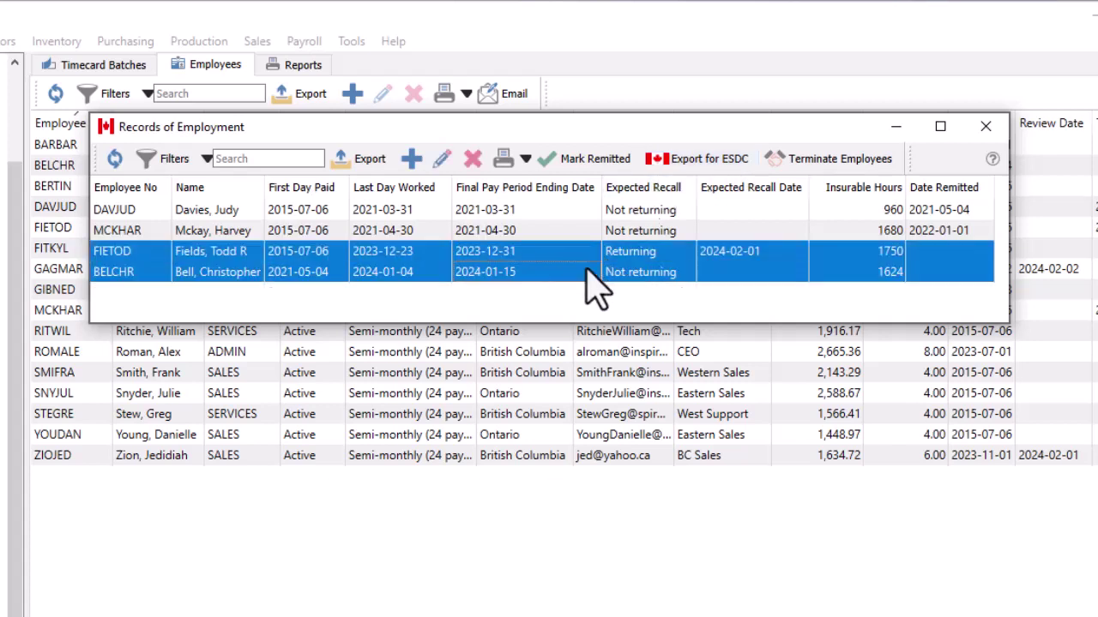
pyautogui.click(600, 169)
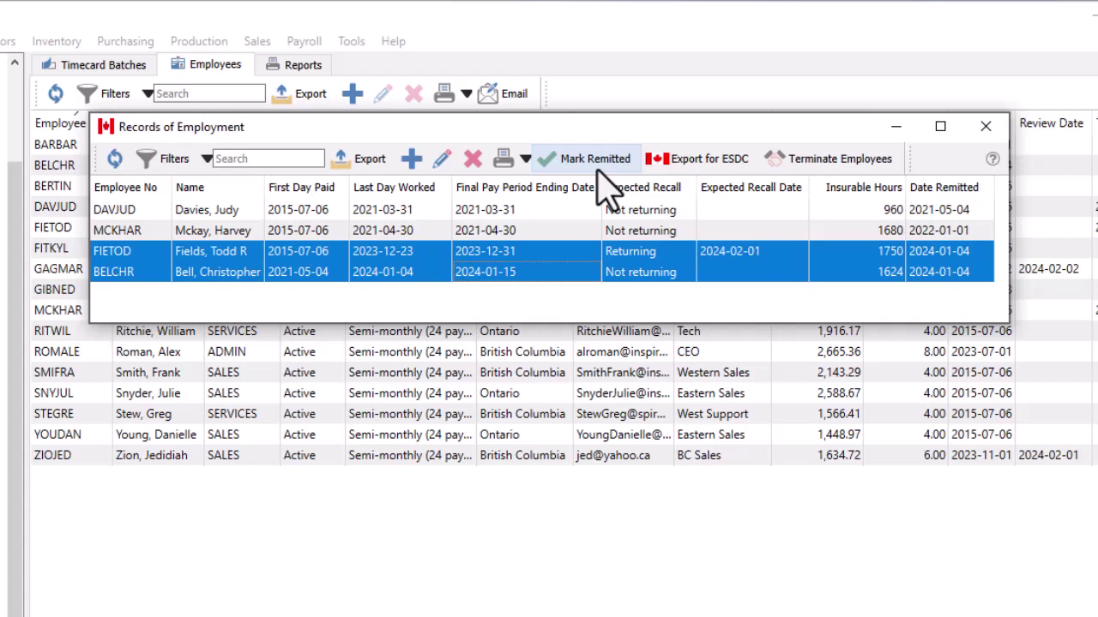
# Start a new ROE for the returning employee to amend serial 12345678.
pyautogui.click(421, 170)
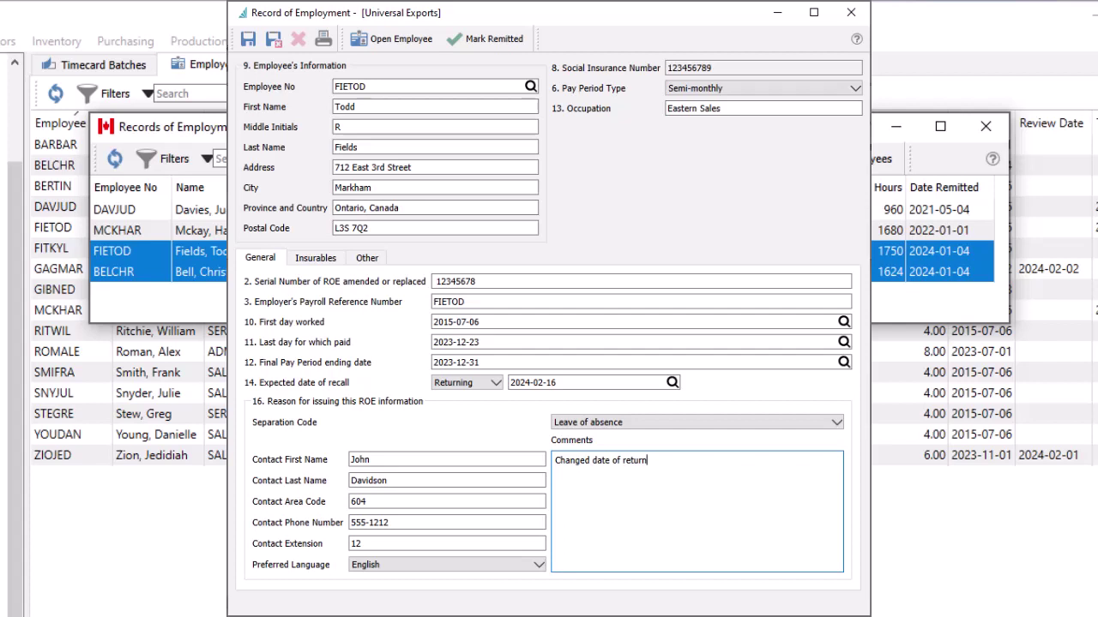